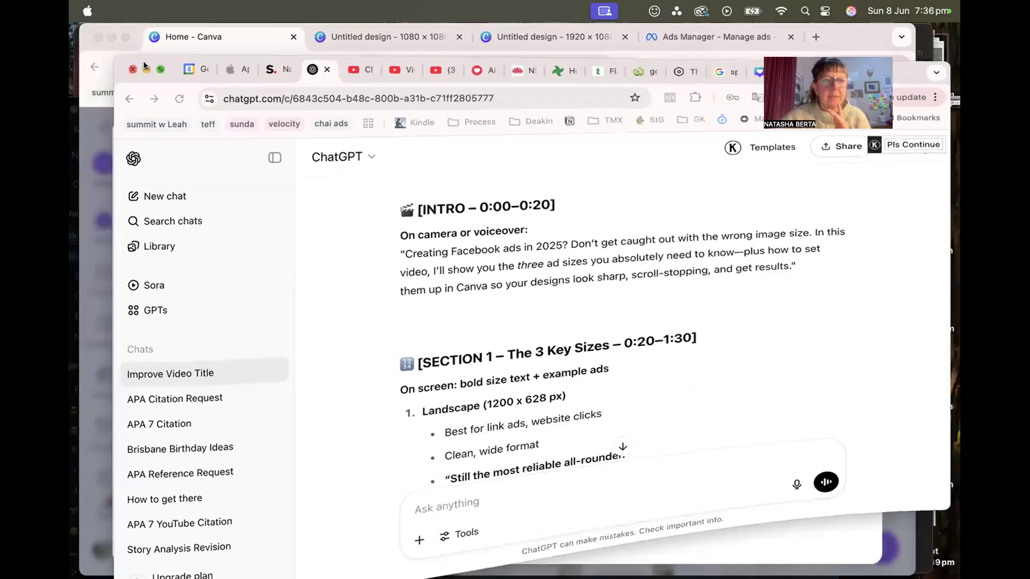
Bring Canva forward and reopen the new design options at custom size 1080 × 1920 px
{"action": "left_click", "coordinate": [147, 68]}
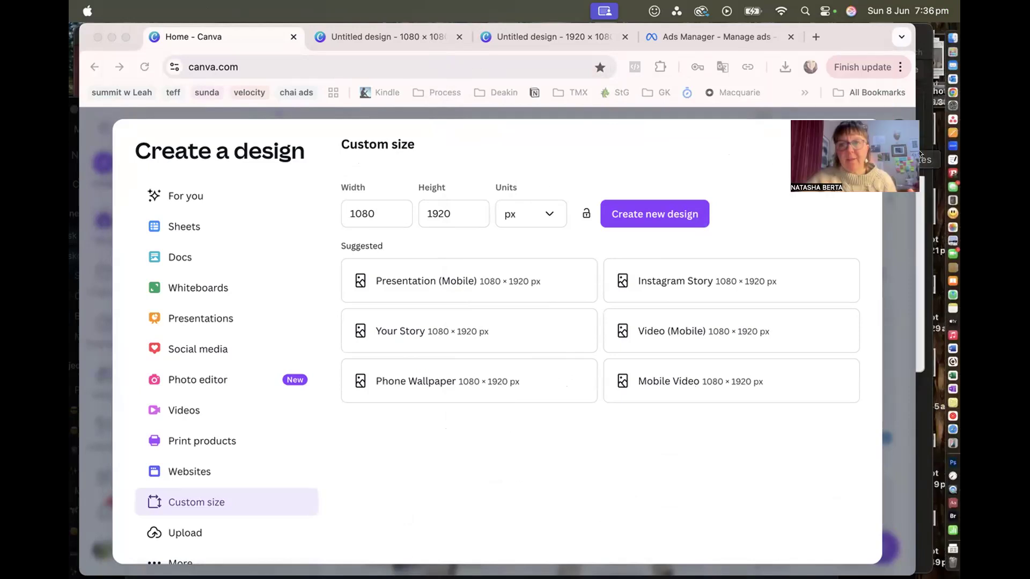
{"action": "left_click", "coordinate": [898, 130]}
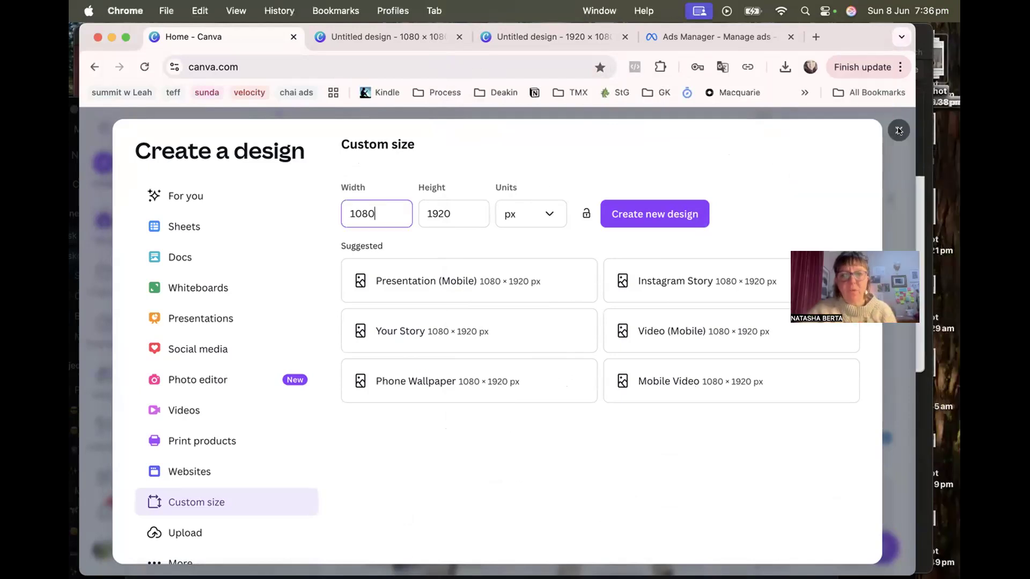
{"action": "left_click", "coordinate": [898, 130]}
{"action": "scroll", "coordinate": [269, 264], "scroll_direction": "up", "scroll_amount": 3}
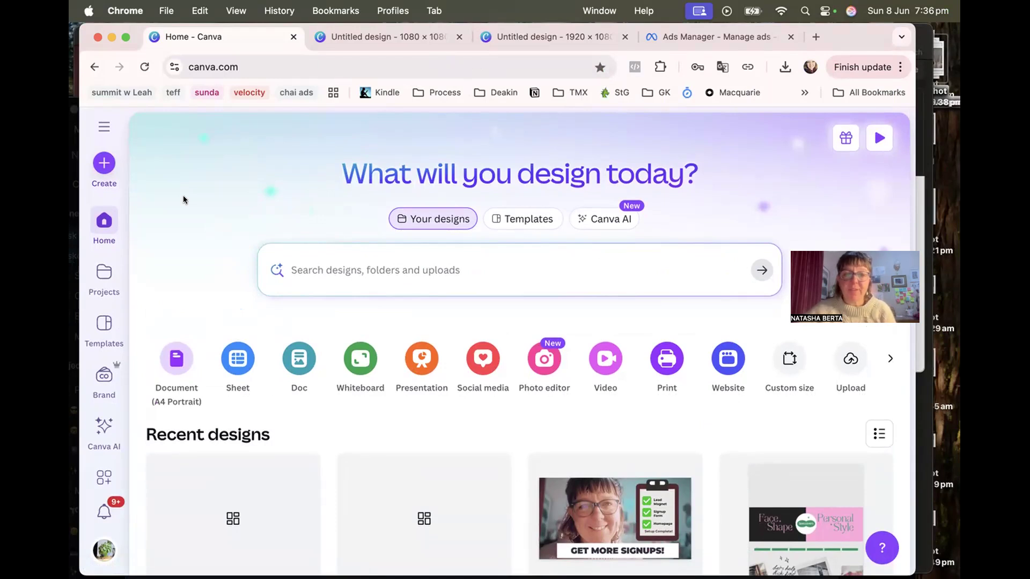
{"action": "scroll", "coordinate": [199, 284], "scroll_direction": "down", "scroll_amount": 1}
{"action": "scroll", "coordinate": [199, 284], "scroll_direction": "up", "scroll_amount": 1}
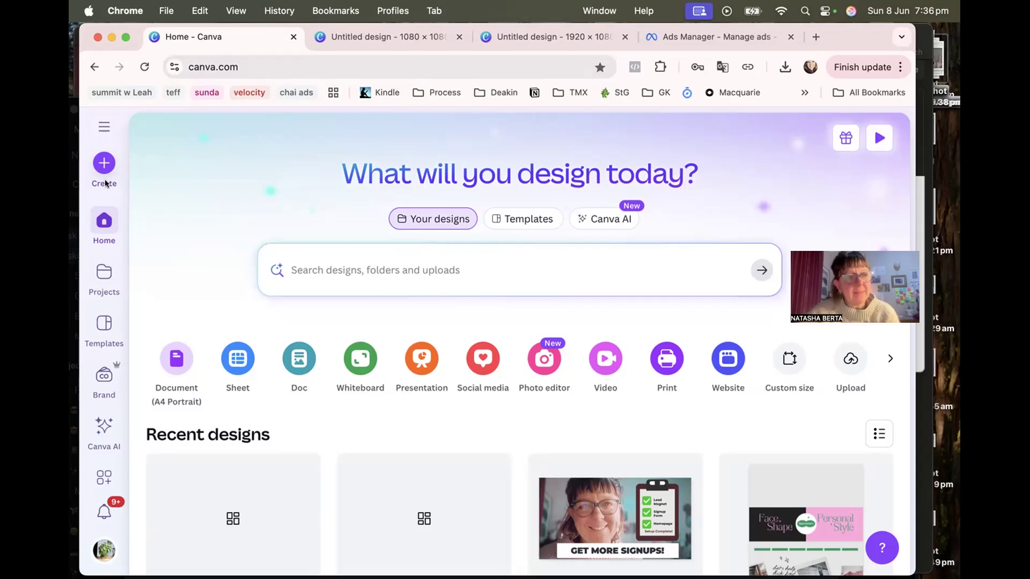
{"action": "left_click", "coordinate": [102, 163]}
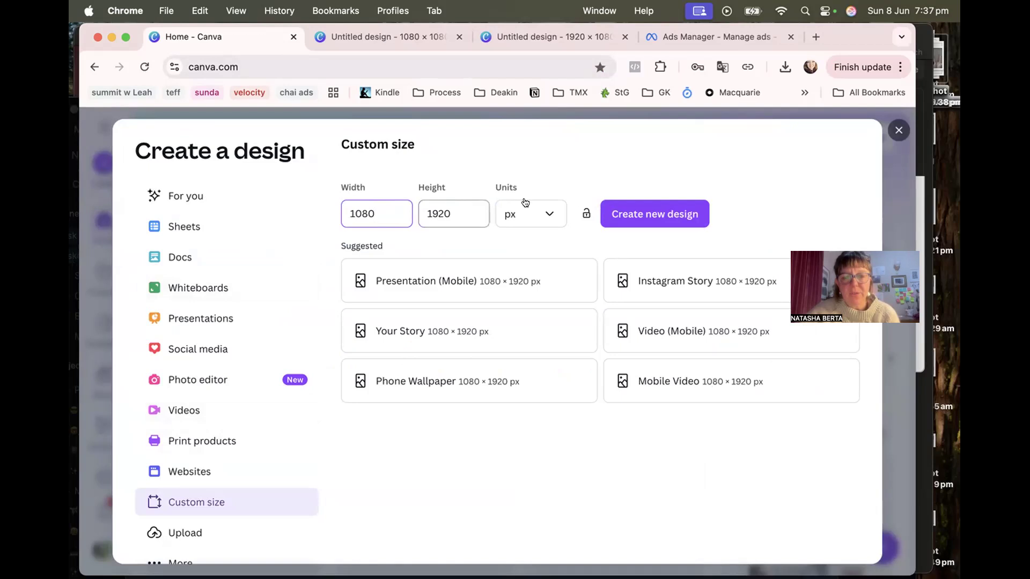
Create the blank 1080 × 1920 design and browse all Premium Templates for You
{"action": "left_click", "coordinate": [634, 213]}
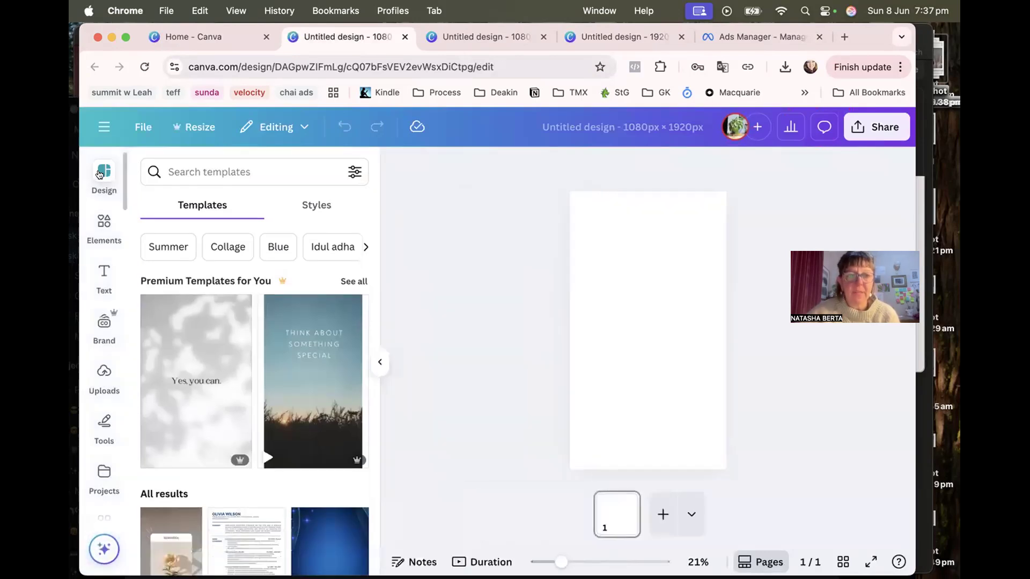
{"action": "scroll", "coordinate": [228, 388], "scroll_direction": "down", "scroll_amount": 6}
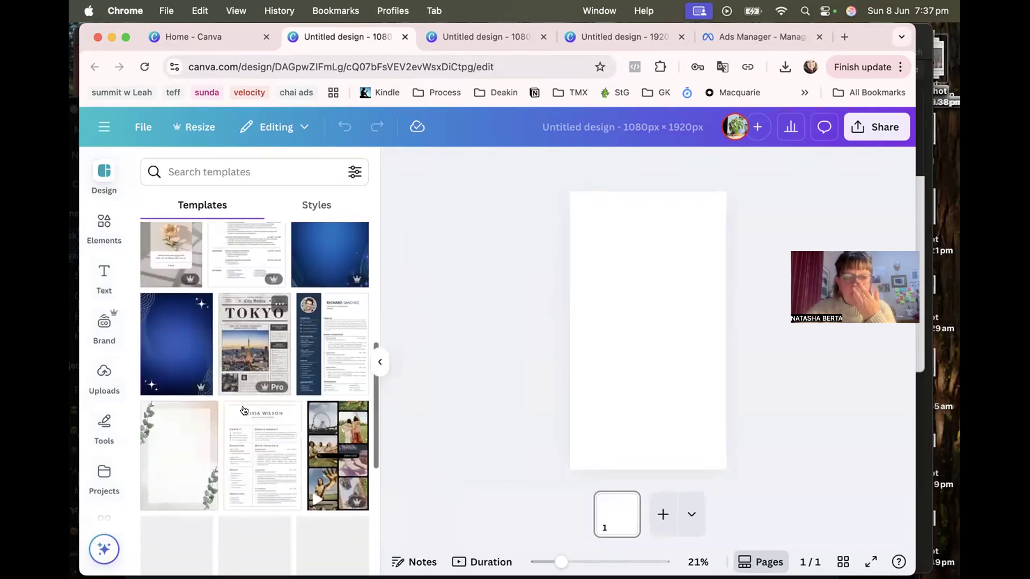
{"action": "scroll", "coordinate": [244, 411], "scroll_direction": "down", "scroll_amount": 10}
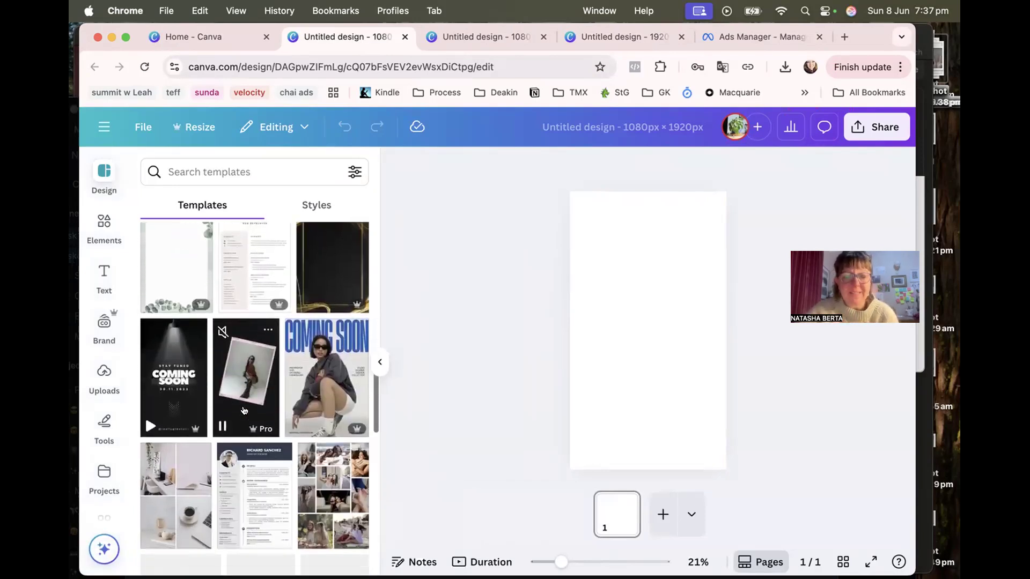
{"action": "scroll", "coordinate": [244, 411], "scroll_direction": "up", "scroll_amount": 15}
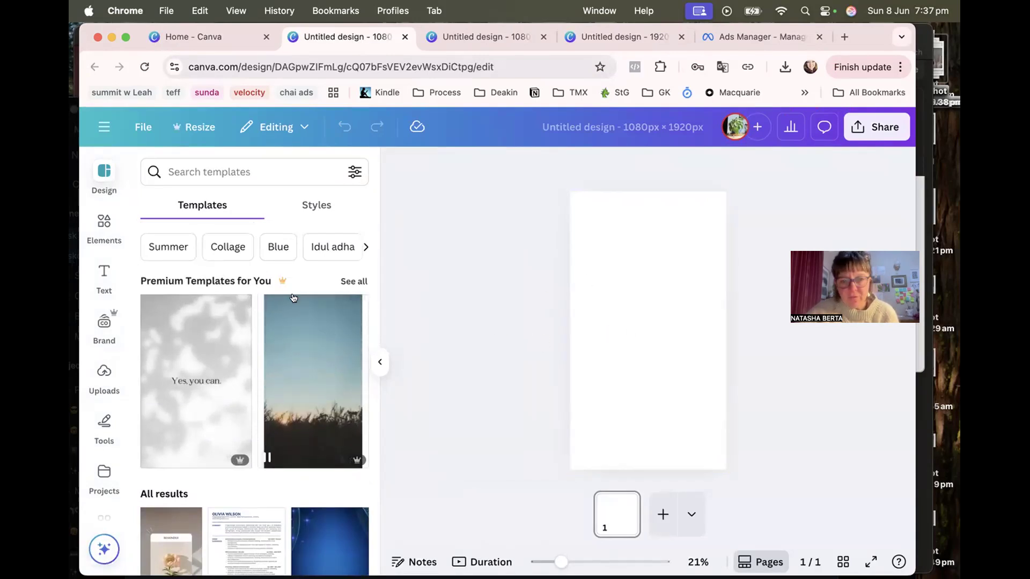
{"action": "scroll", "coordinate": [334, 345], "scroll_direction": "down", "scroll_amount": 4}
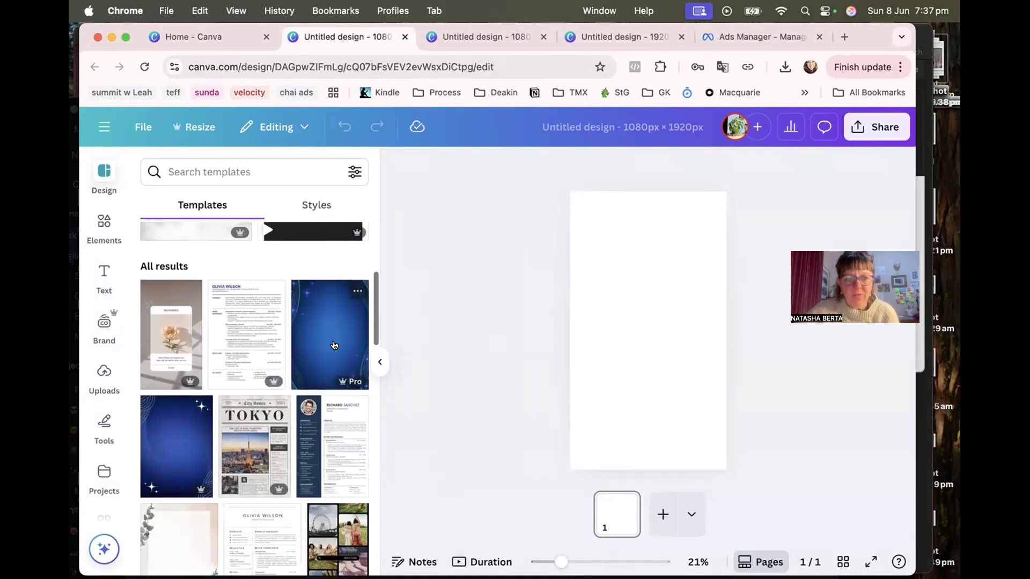
{"action": "scroll", "coordinate": [333, 345], "scroll_direction": "down", "scroll_amount": 3}
{"action": "scroll", "coordinate": [333, 345], "scroll_direction": "up", "scroll_amount": 7}
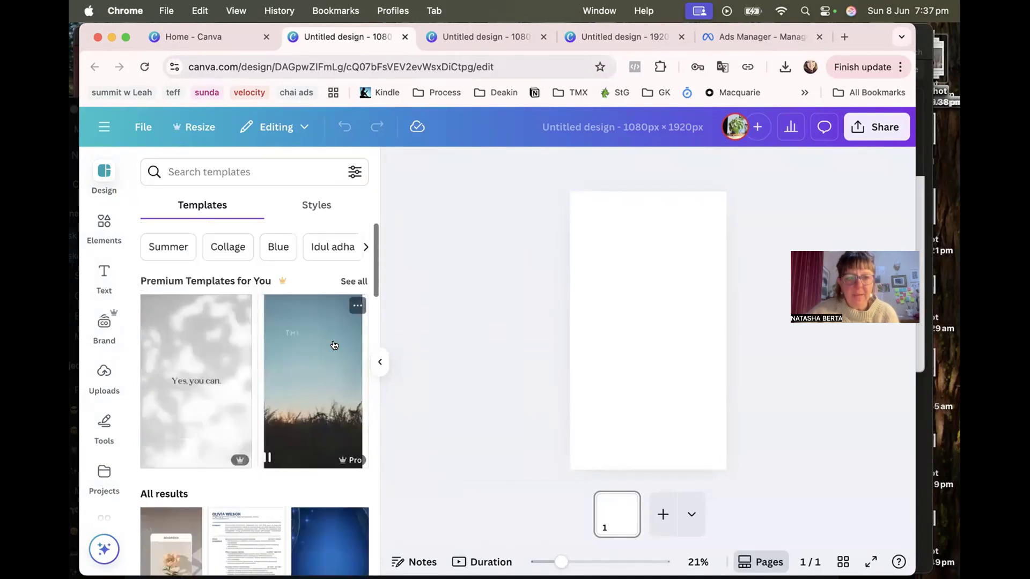
{"action": "left_click", "coordinate": [344, 281]}
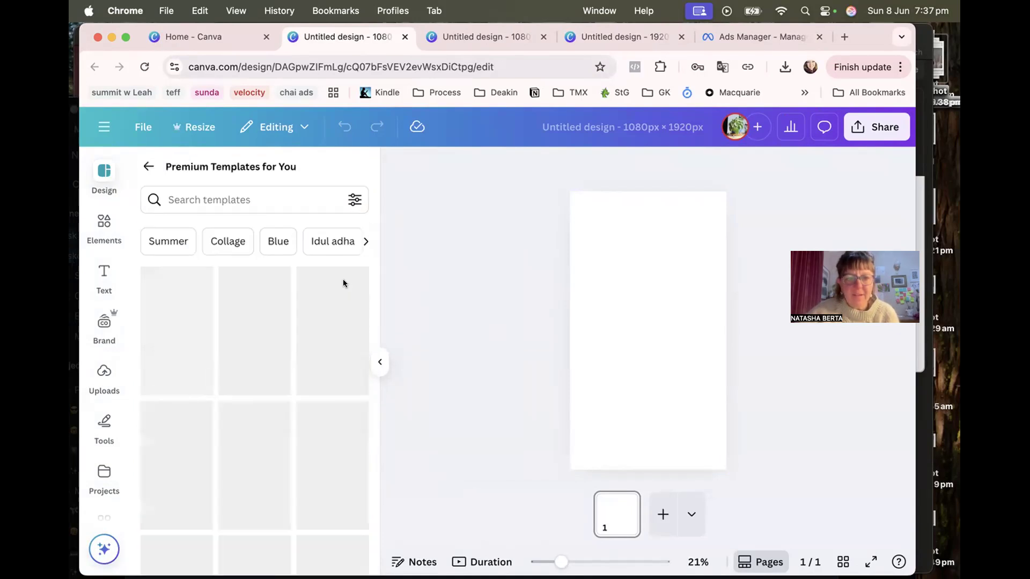
{"action": "scroll", "coordinate": [338, 414], "scroll_direction": "down", "scroll_amount": 5}
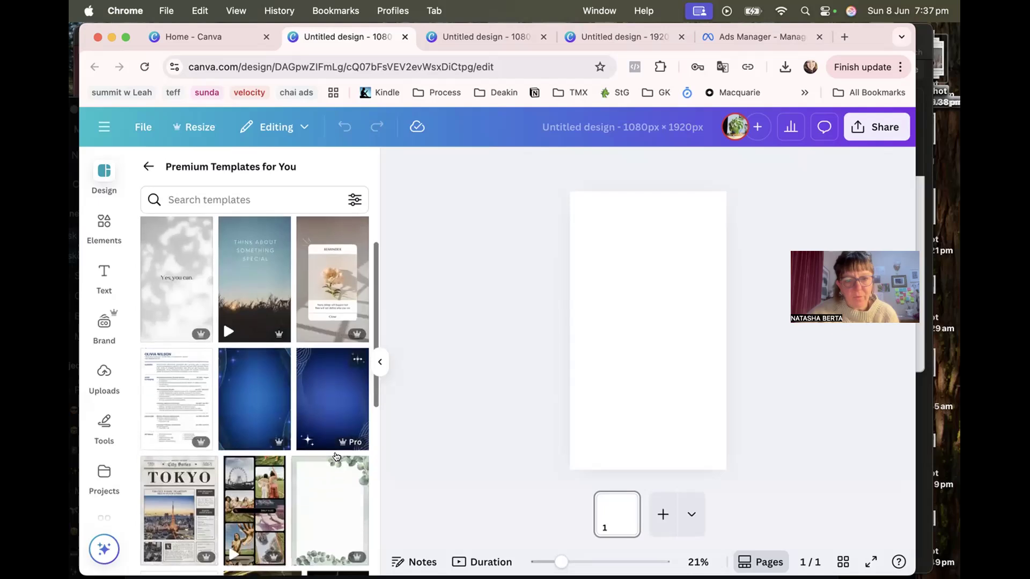
{"action": "scroll", "coordinate": [336, 457], "scroll_direction": "down", "scroll_amount": 10}
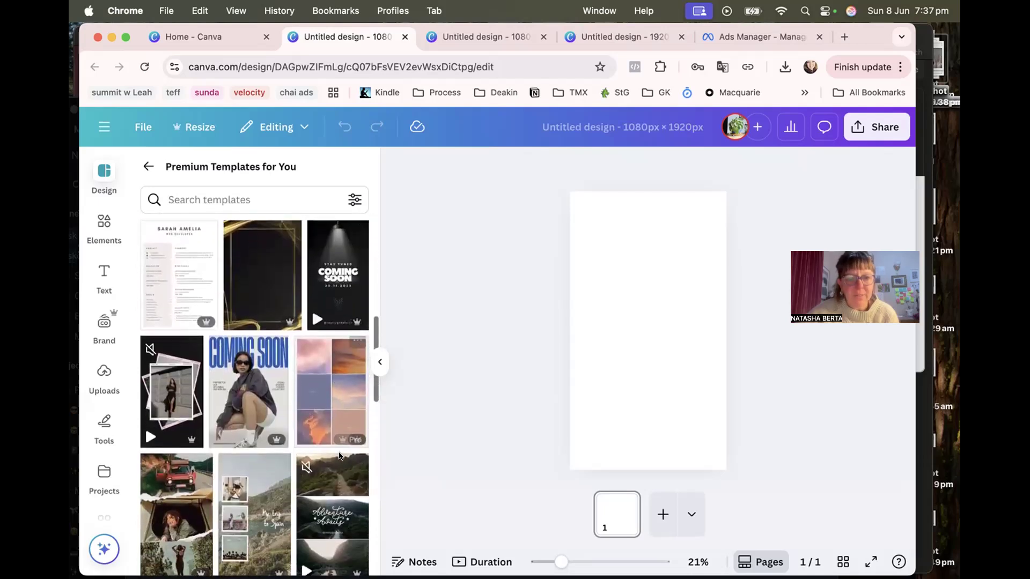
{"action": "scroll", "coordinate": [337, 457], "scroll_direction": "down", "scroll_amount": 6}
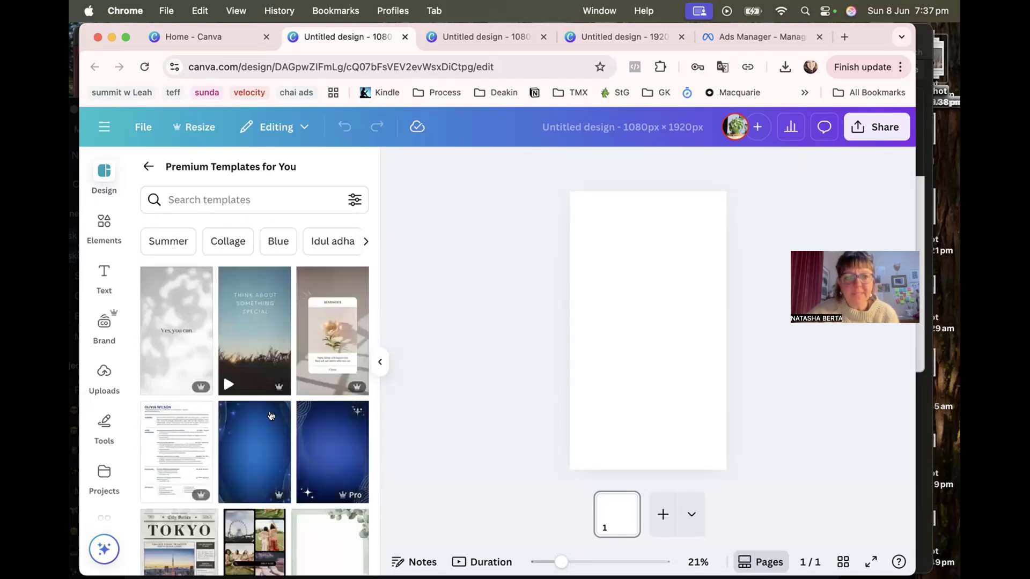
Open the ad sizes image from the Downloads folder in Preview
{"action": "mouse_move", "coordinate": [249, 371]}
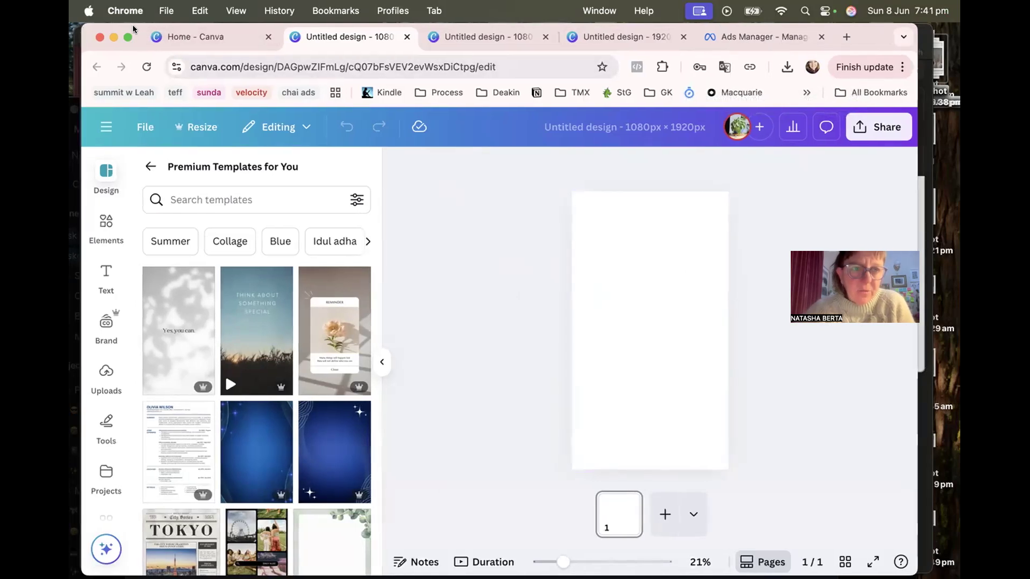
{"action": "left_click_drag", "start_coordinate": [133, 24], "coordinate": [135, 24]}
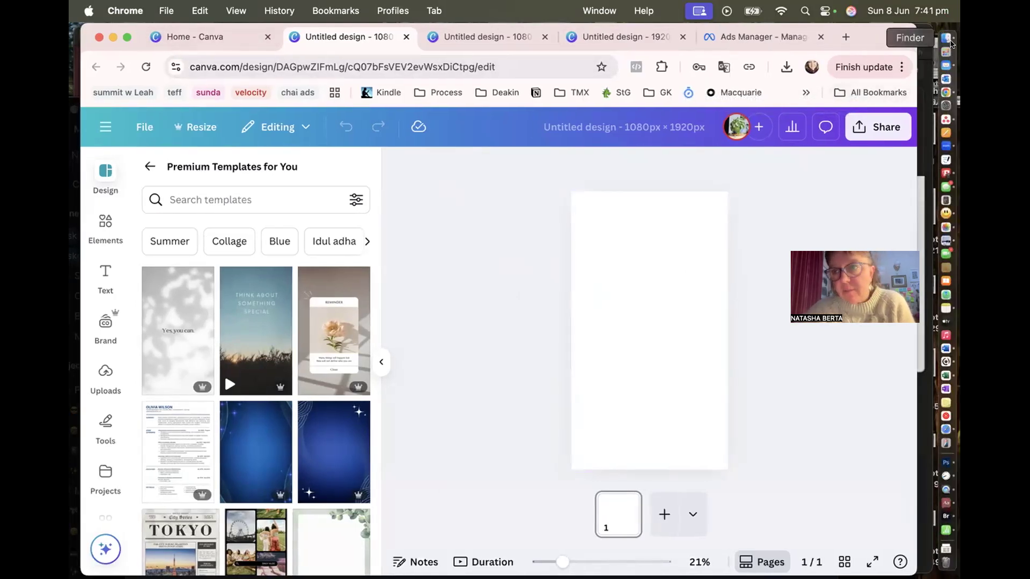
{"action": "left_click", "coordinate": [946, 40]}
{"action": "left_click", "coordinate": [336, 308]}
{"action": "double_click", "coordinate": [506, 290]}
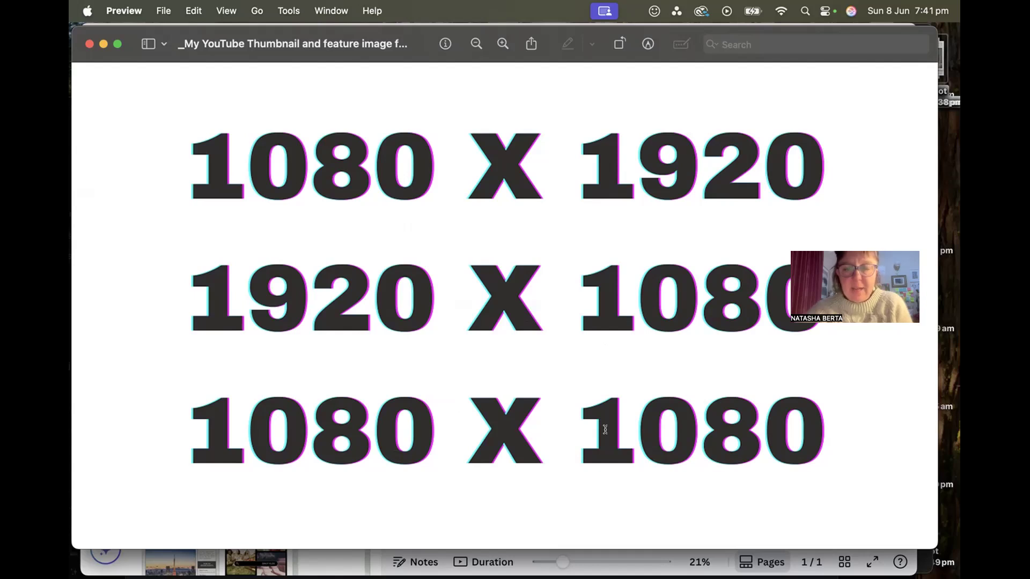
Show Mission Control with Canva's blank design and the Preview ad-sizes image
{"action": "key", "text": "ctrl+Up"}
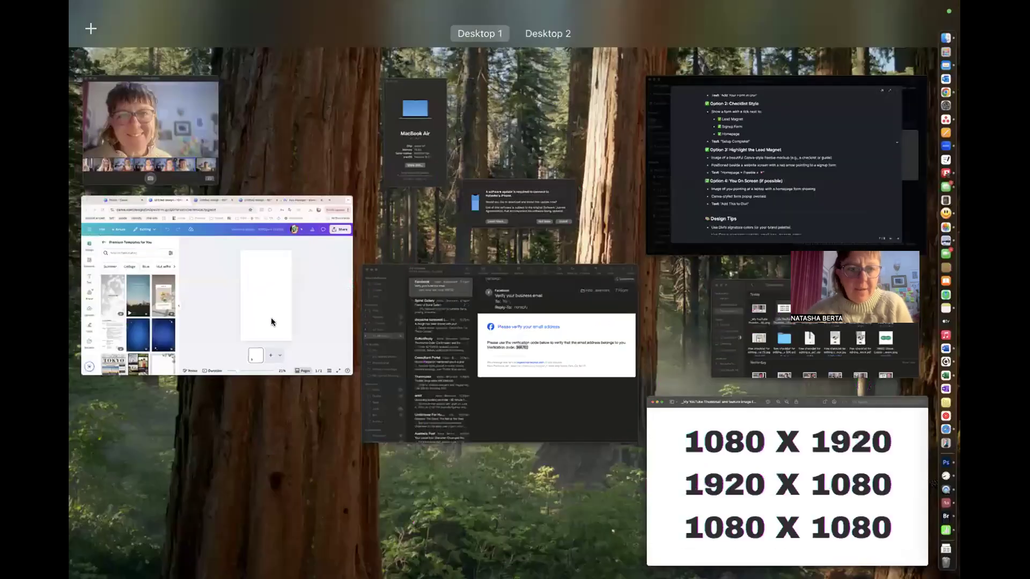
Return to Chrome and switch to the blank 1920 × 1080 Canva design
{"action": "left_click", "coordinate": [272, 320]}
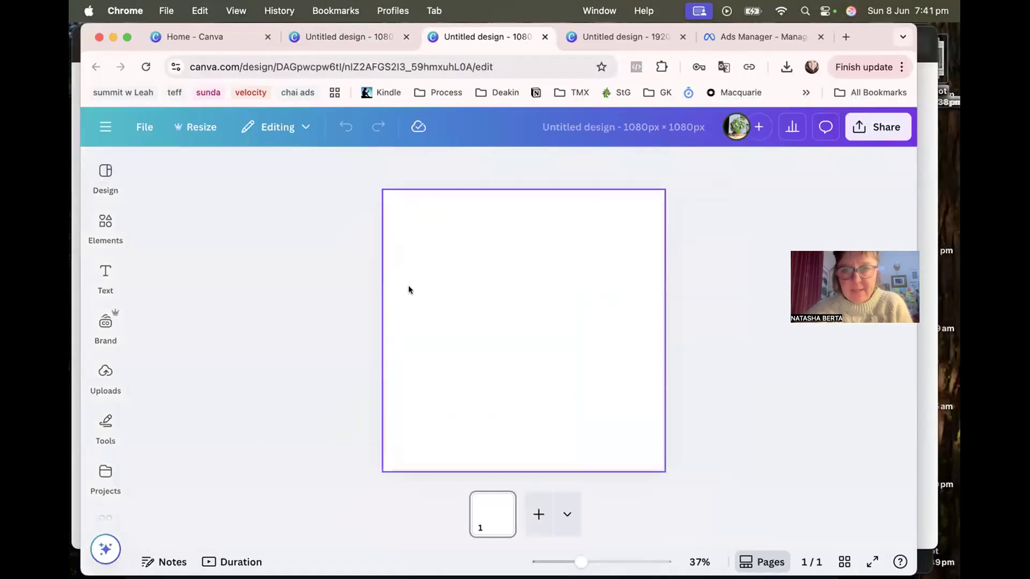
{"action": "left_click", "coordinate": [598, 45]}
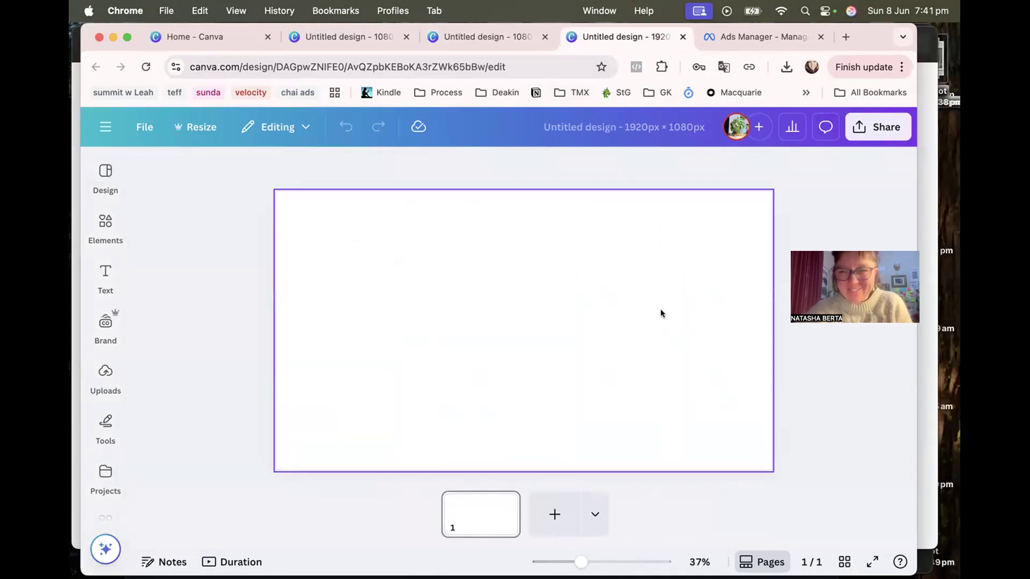
In Ads Manager, choose the recommended 16:9 horizontal and 1:1 square crops
{"action": "left_click", "coordinate": [784, 38]}
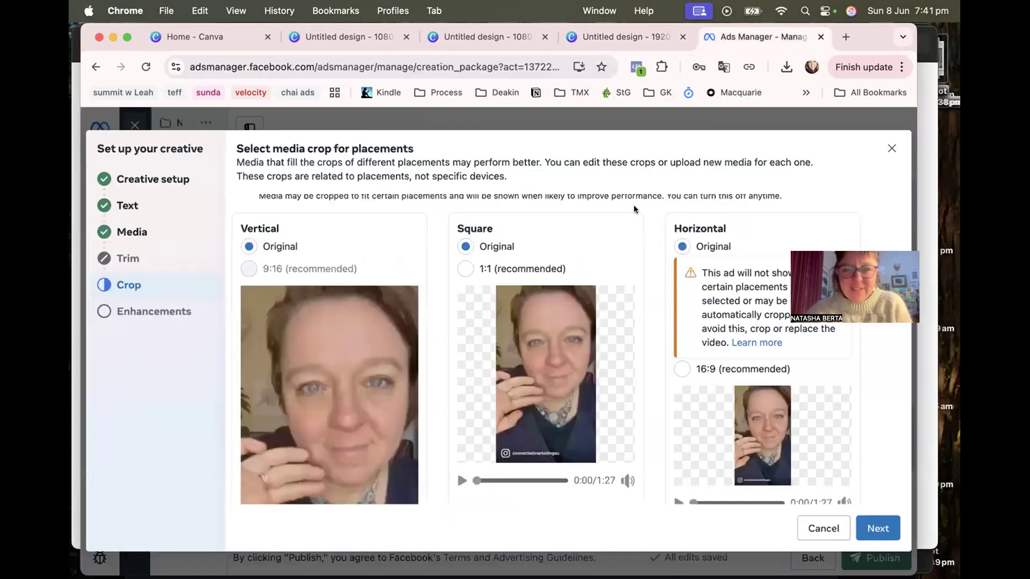
{"action": "scroll", "coordinate": [371, 436], "scroll_direction": "down", "scroll_amount": 4}
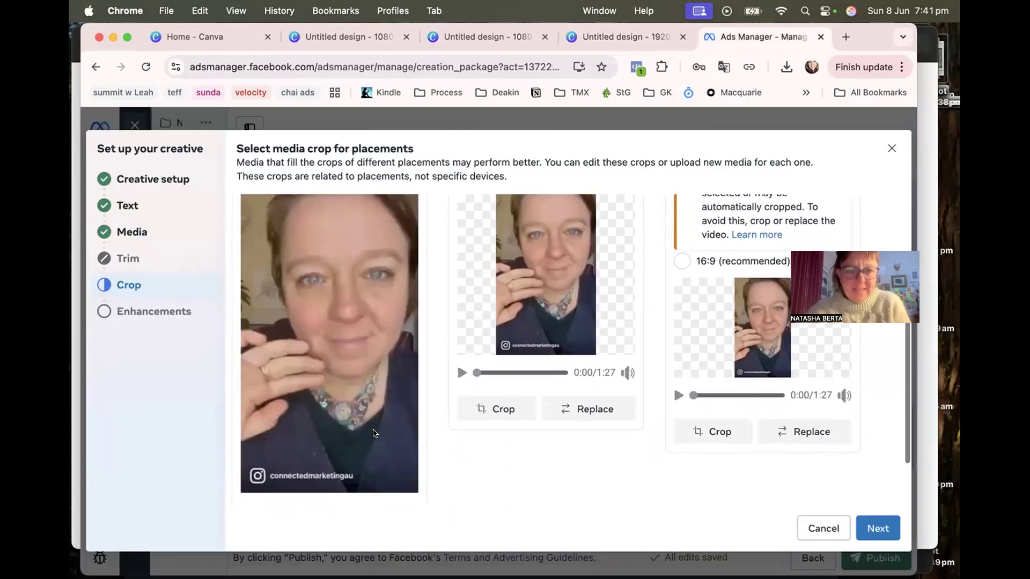
{"action": "scroll", "coordinate": [373, 429], "scroll_direction": "up", "scroll_amount": 2}
{"action": "scroll", "coordinate": [373, 429], "scroll_direction": "down", "scroll_amount": 2}
{"action": "scroll", "coordinate": [372, 429], "scroll_direction": "up", "scroll_amount": 4}
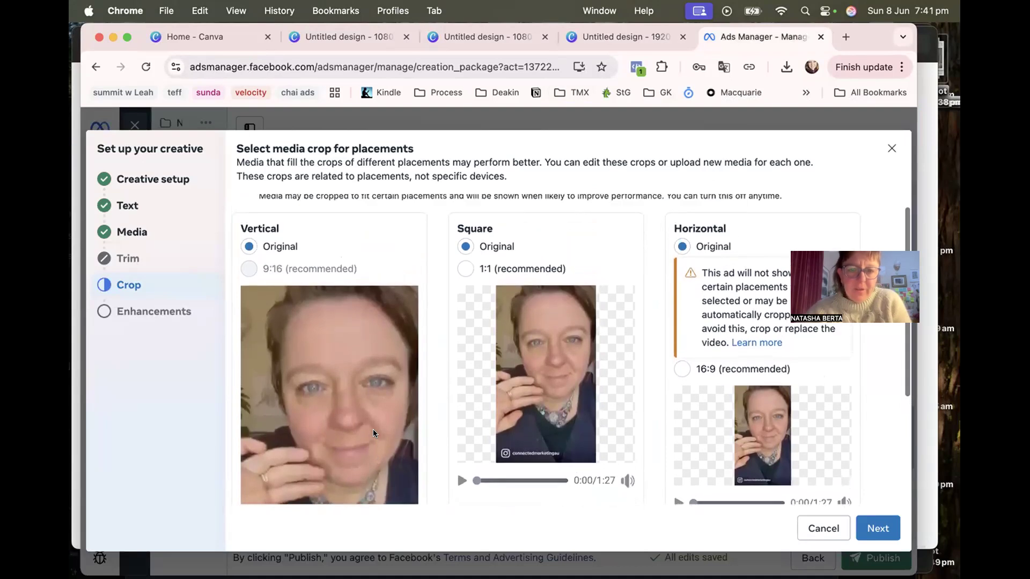
{"action": "scroll", "coordinate": [373, 429], "scroll_direction": "down", "scroll_amount": 4}
{"action": "scroll", "coordinate": [304, 371], "scroll_direction": "up", "scroll_amount": 4}
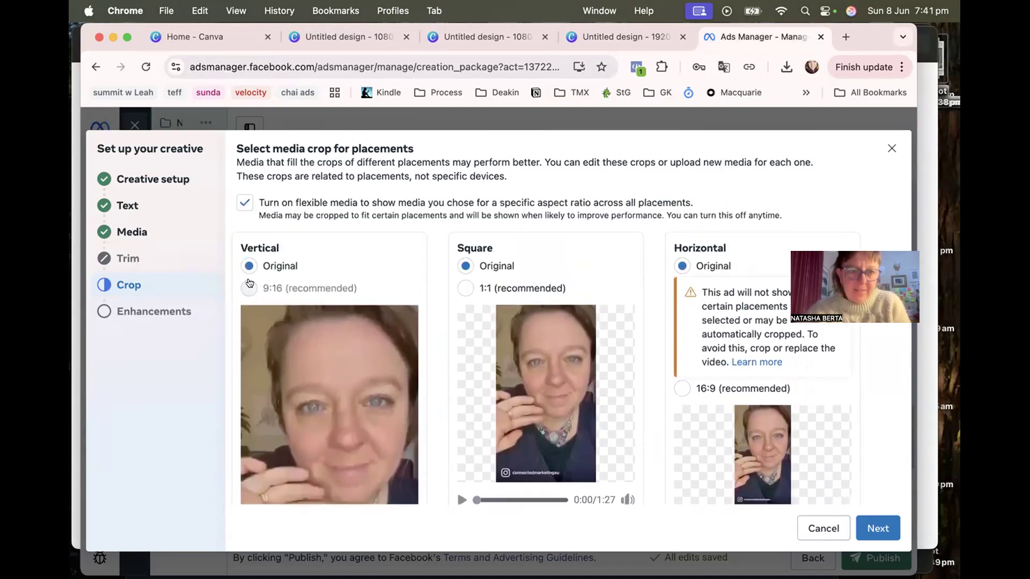
{"action": "scroll", "coordinate": [305, 347], "scroll_direction": "down", "scroll_amount": 6}
{"action": "scroll", "coordinate": [298, 357], "scroll_direction": "up", "scroll_amount": 4}
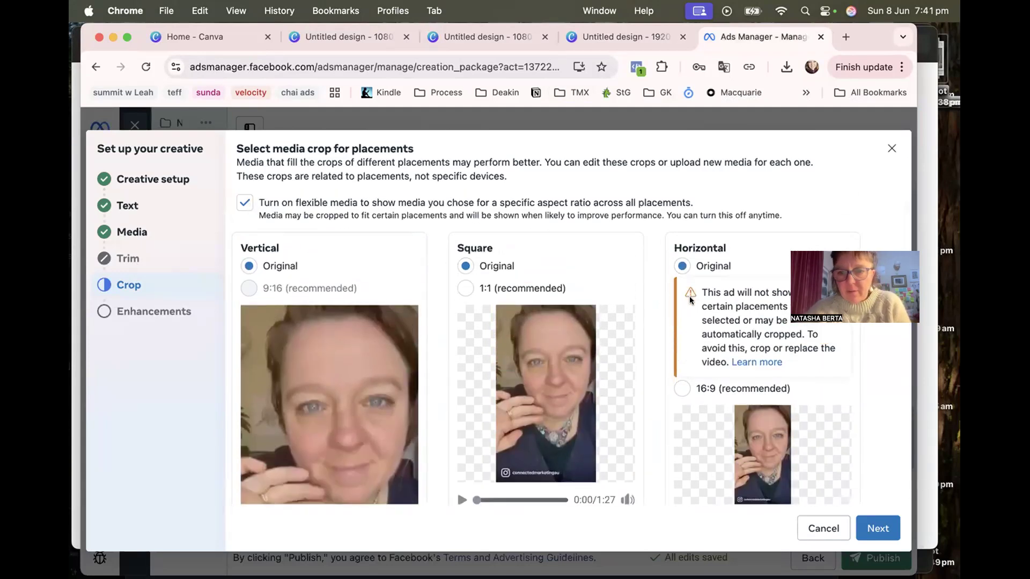
{"action": "scroll", "coordinate": [689, 311], "scroll_direction": "down", "scroll_amount": 2}
{"action": "left_click", "coordinate": [684, 330]}
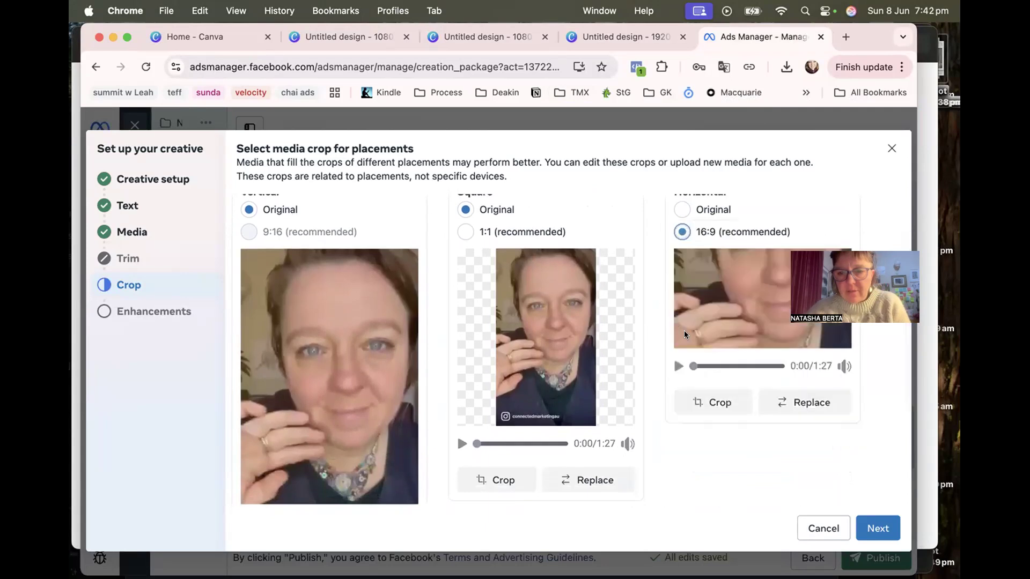
{"action": "left_click", "coordinate": [462, 234]}
Move the 16:9 horizontal crop frame up to the eyes and confirm it
{"action": "scroll", "coordinate": [504, 297], "scroll_direction": "up", "scroll_amount": 2}
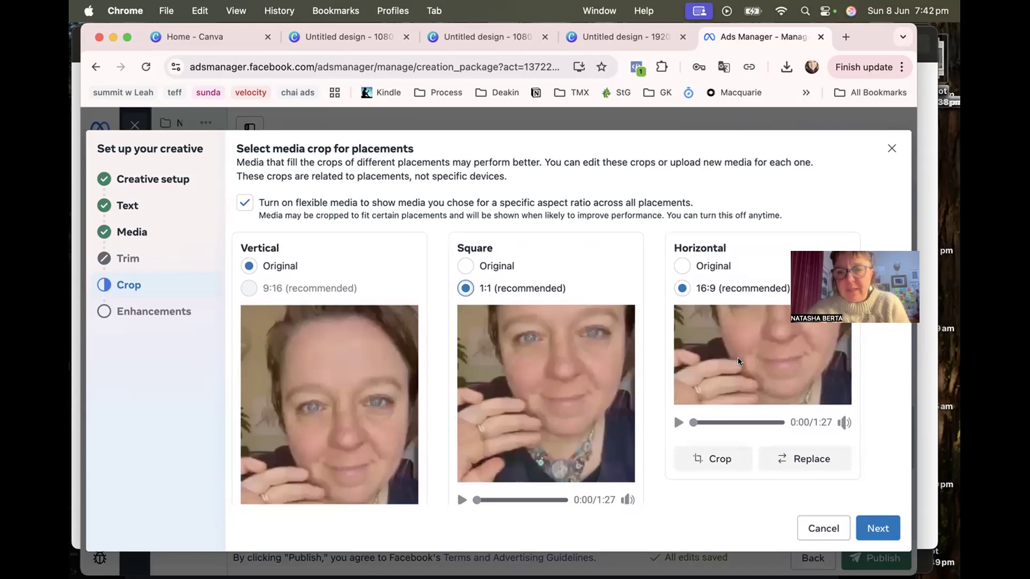
{"action": "left_click", "coordinate": [713, 459]}
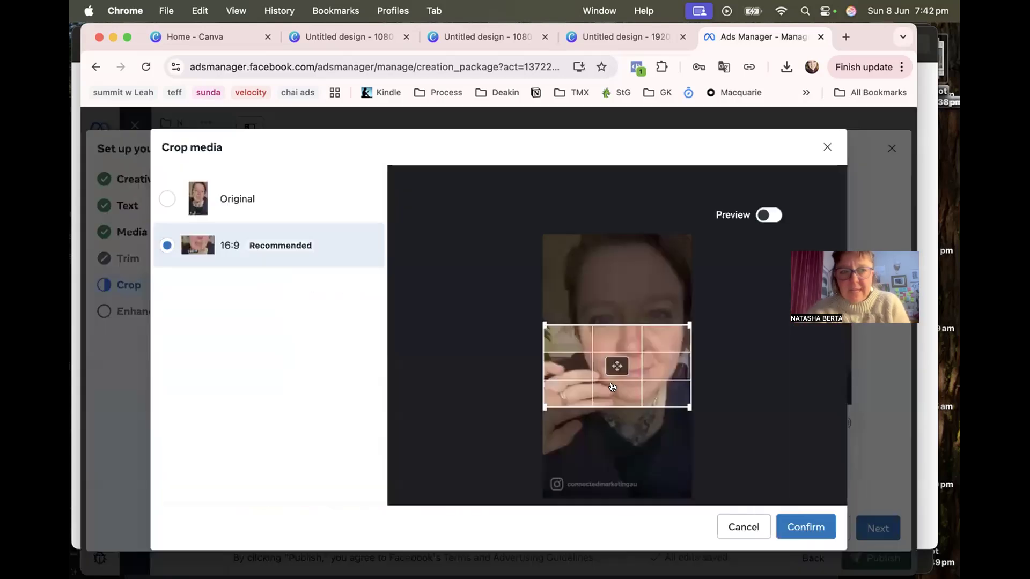
{"action": "left_click_drag", "start_coordinate": [613, 366], "coordinate": [617, 341]}
{"action": "left_click", "coordinate": [789, 521]}
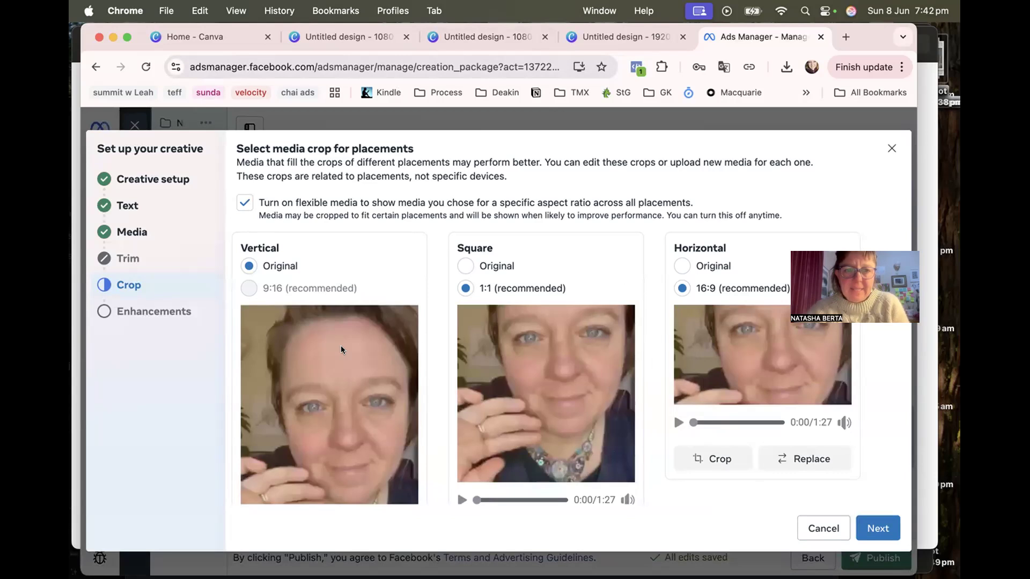
{"action": "scroll", "coordinate": [343, 346], "scroll_direction": "down", "scroll_amount": 3}
{"action": "scroll", "coordinate": [353, 352], "scroll_direction": "down", "scroll_amount": 2}
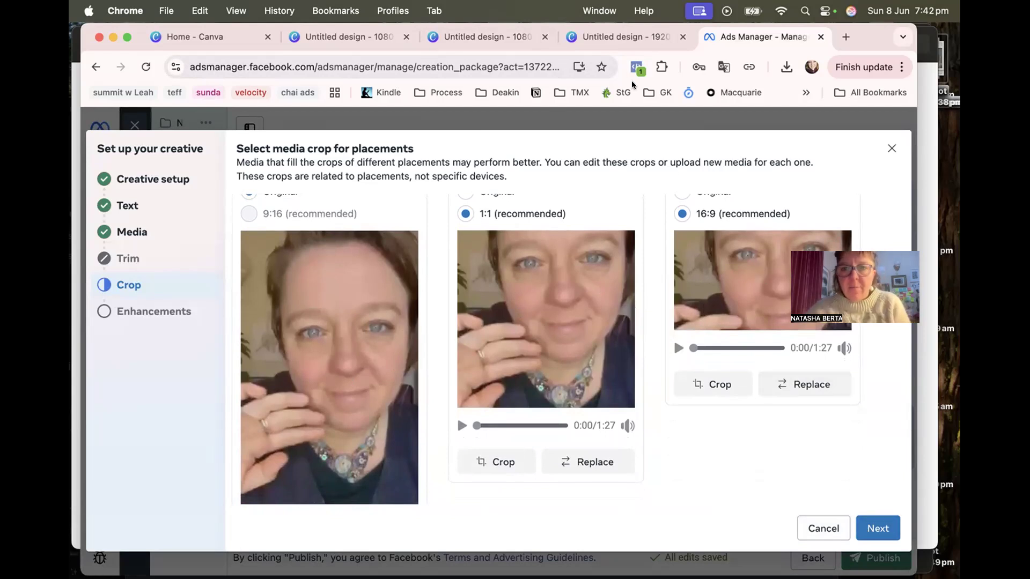
Browse template suggestions for the wide 1920 × 1080 design
{"action": "left_click", "coordinate": [622, 38]}
{"action": "left_click", "coordinate": [105, 219]}
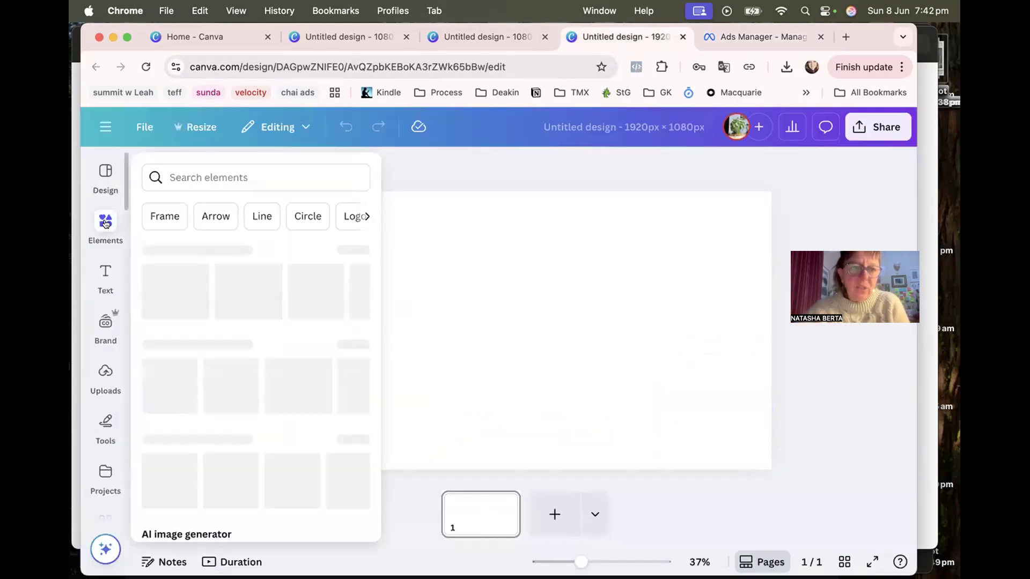
{"action": "left_click", "coordinate": [105, 174]}
{"action": "scroll", "coordinate": [281, 459], "scroll_direction": "down", "scroll_amount": 2}
{"action": "scroll", "coordinate": [281, 458], "scroll_direction": "down", "scroll_amount": 5}
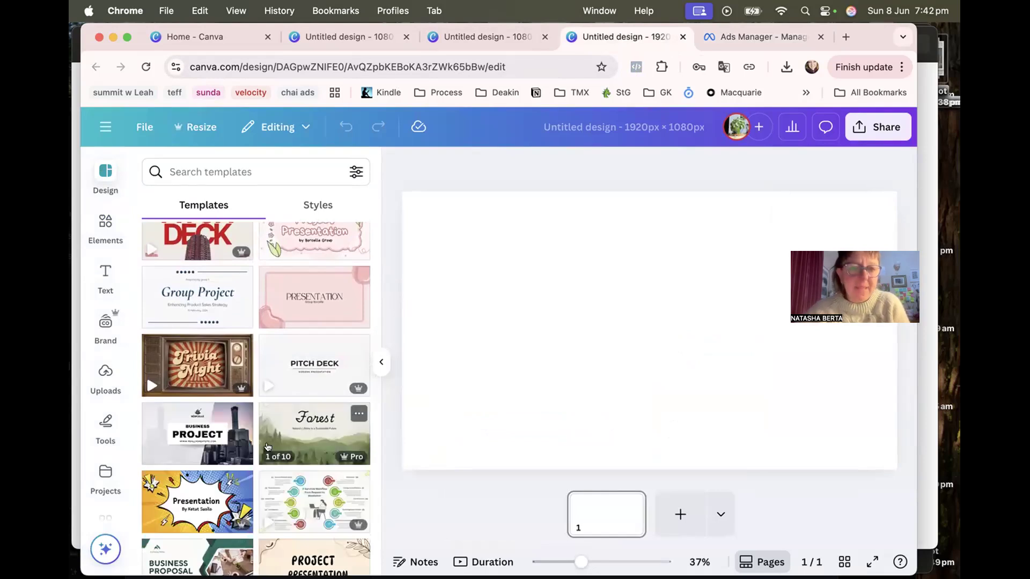
{"action": "scroll", "coordinate": [271, 456], "scroll_direction": "down", "scroll_amount": 1}
{"action": "scroll", "coordinate": [272, 456], "scroll_direction": "up", "scroll_amount": 10}
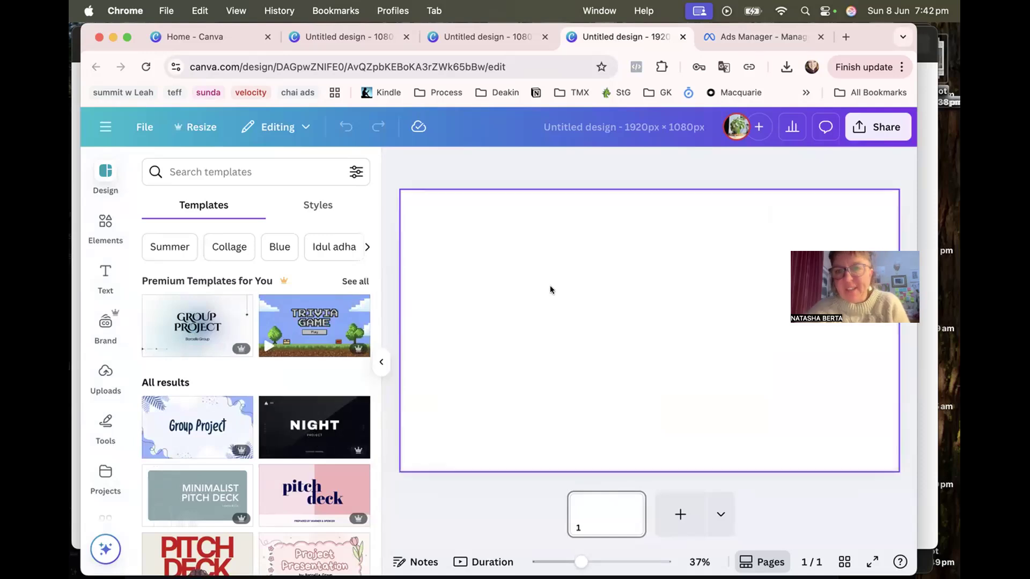
Browse templates for the square 1080 × 1080 design, then return to the vertical design
{"action": "left_click", "coordinate": [457, 34]}
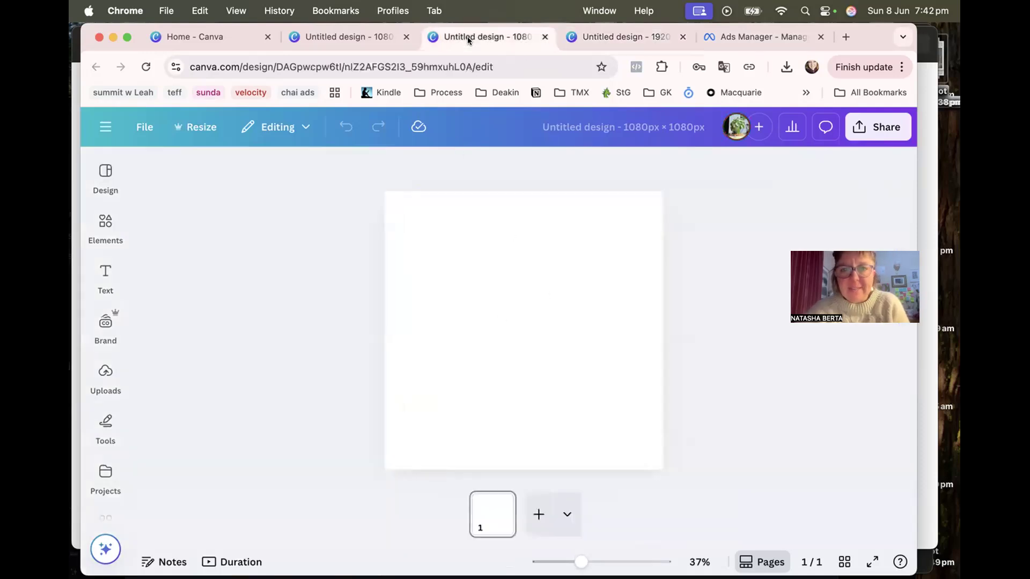
{"action": "left_click", "coordinate": [106, 173]}
{"action": "scroll", "coordinate": [238, 413], "scroll_direction": "down", "scroll_amount": 5}
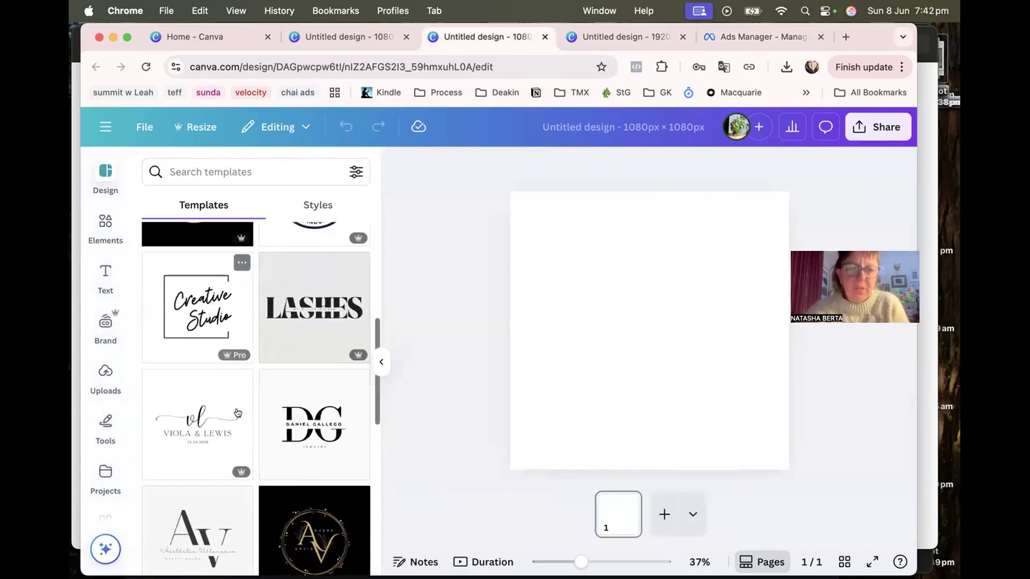
{"action": "scroll", "coordinate": [238, 413], "scroll_direction": "down", "scroll_amount": 8}
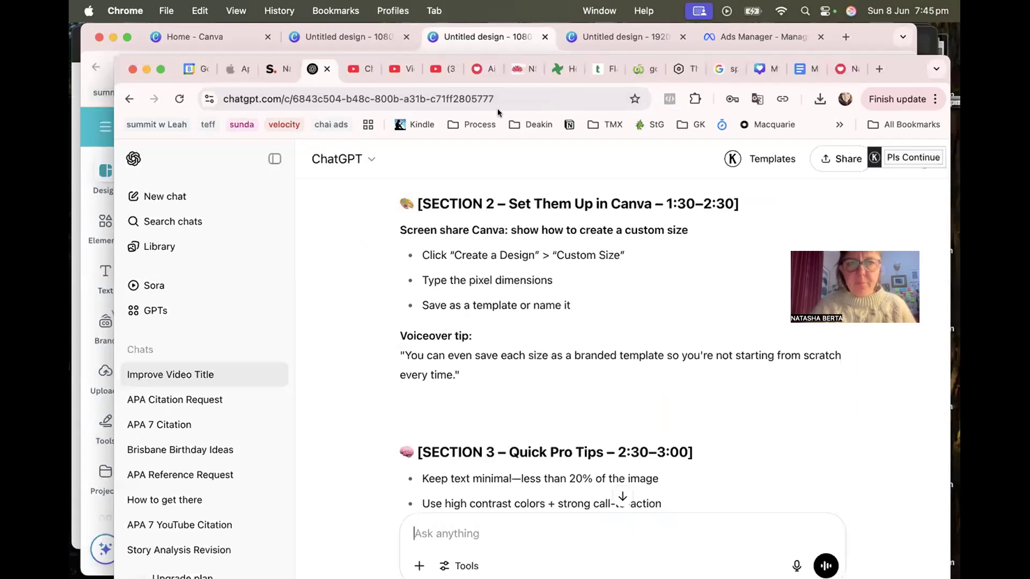
{"action": "left_click", "coordinate": [333, 33]}
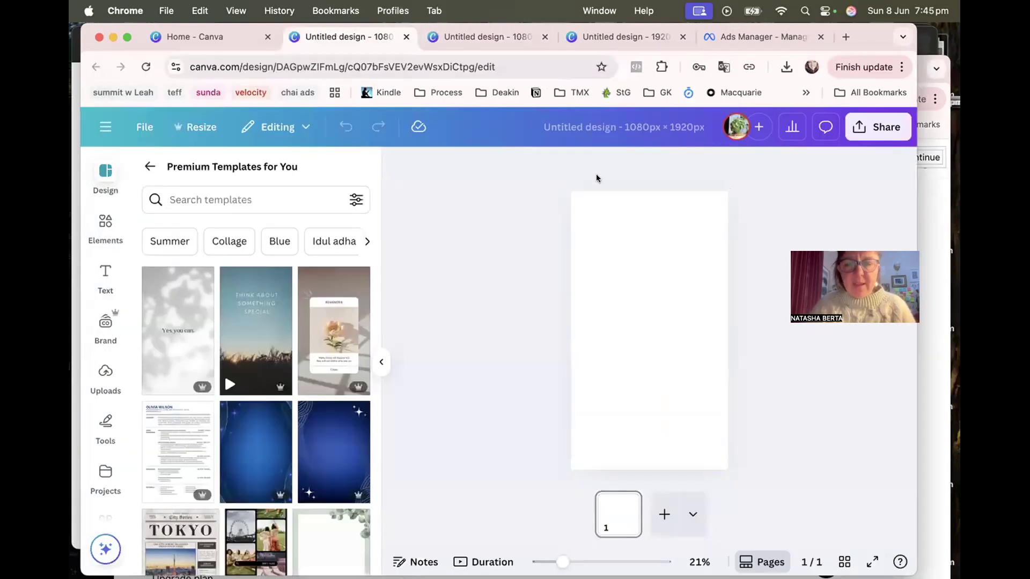
Name the vertical design '9:16 Meta Ad template' and copy the title
{"action": "left_click", "coordinate": [574, 129]}
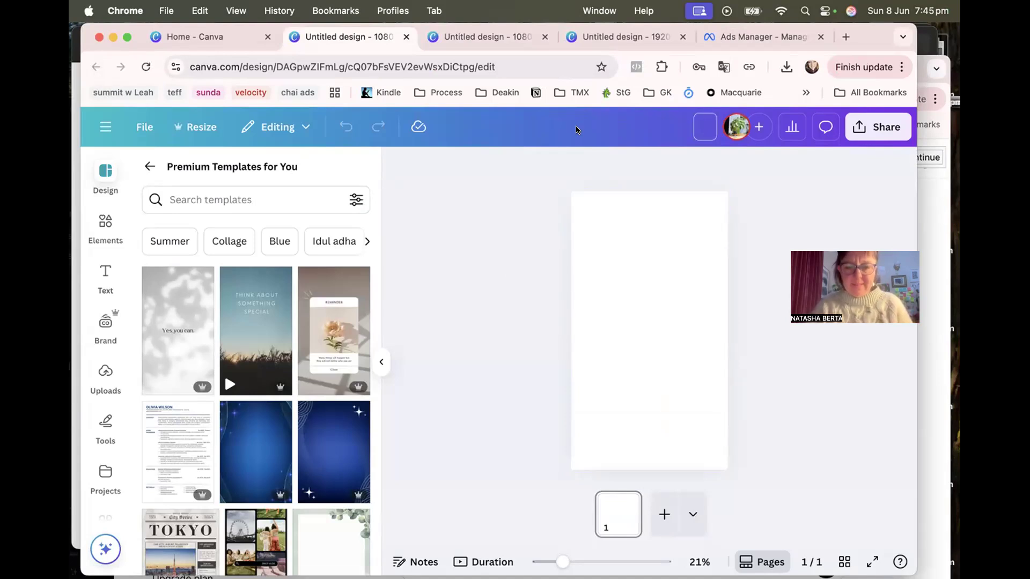
{"action": "type", "text": "9:16"}
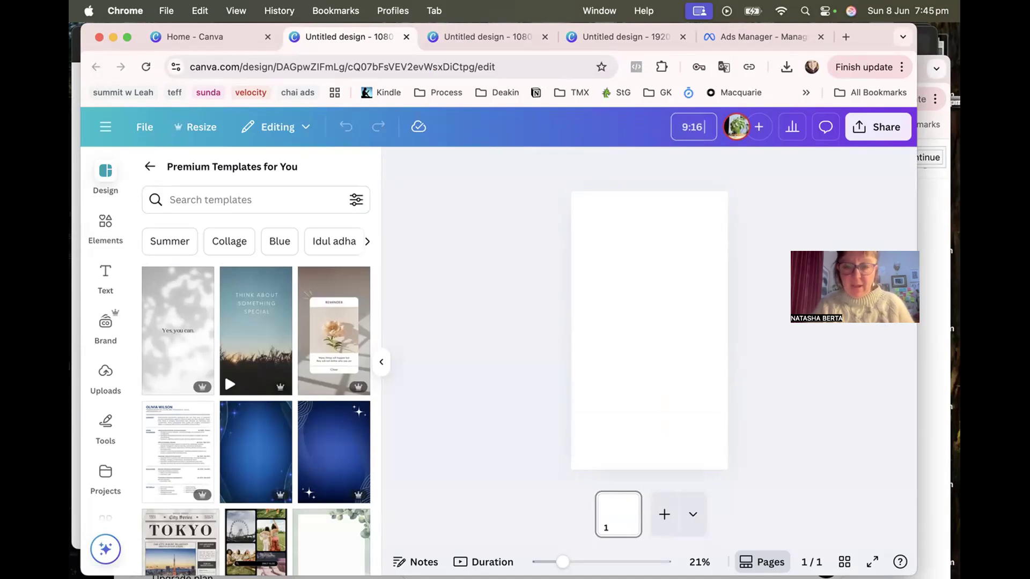
{"action": "type", "text": " Meta Ads"}
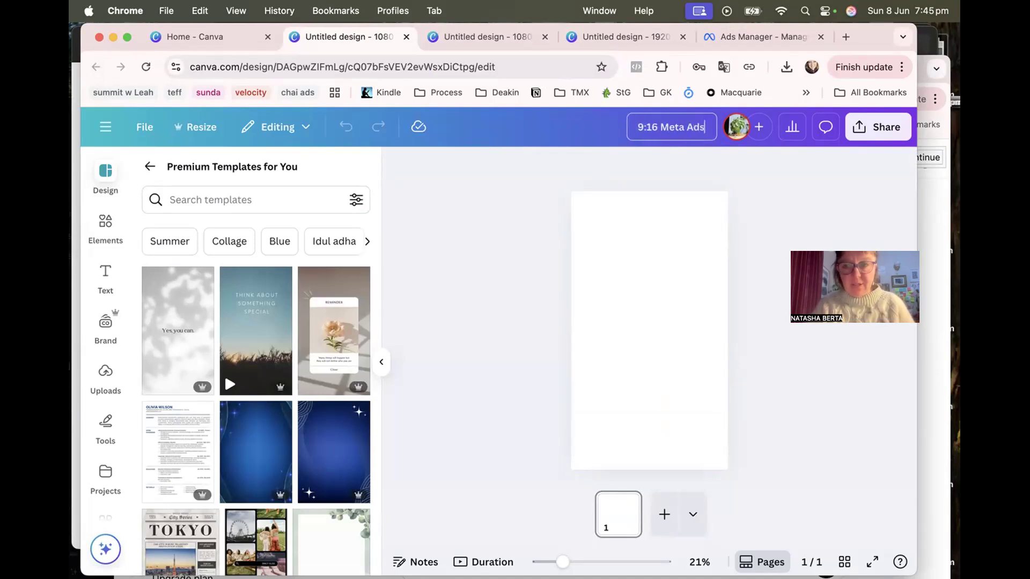
{"action": "key", "text": "BackSpace"}
{"action": "type", "text": "template"}
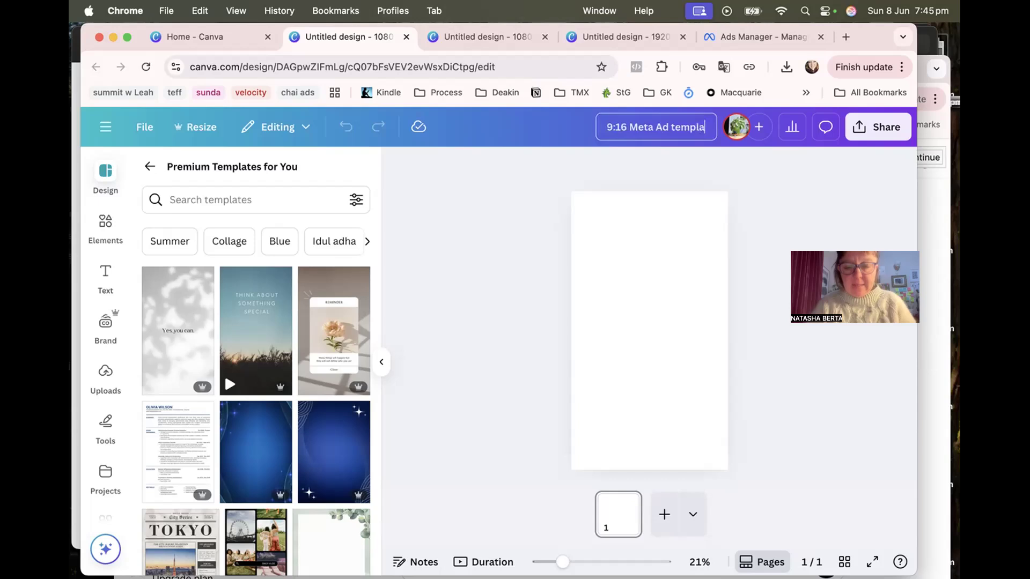
{"action": "triple_click", "coordinate": [609, 123]}
{"action": "key", "text": "super+c"}
Paste the title onto the square and wide designs as '1:1' and '16:9 Meta Ad template'
{"action": "left_click", "coordinate": [496, 36]}
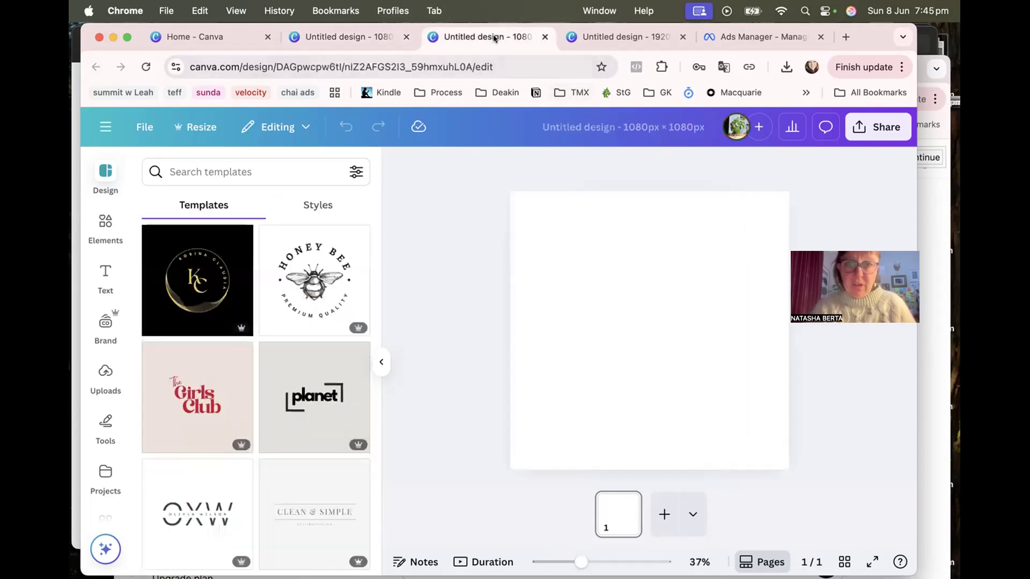
{"action": "key", "text": "super+v"}
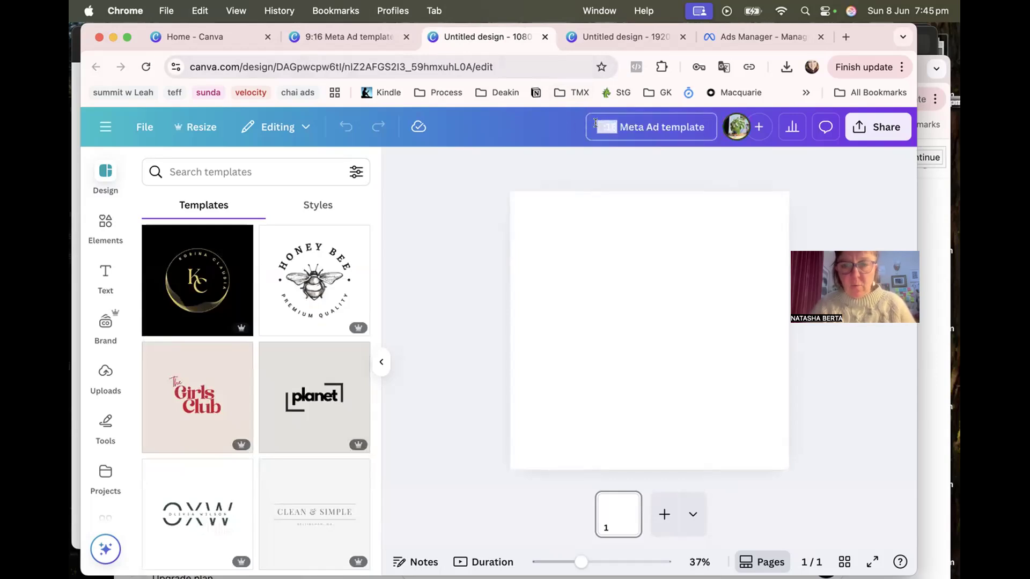
{"action": "type", "text": "1"}
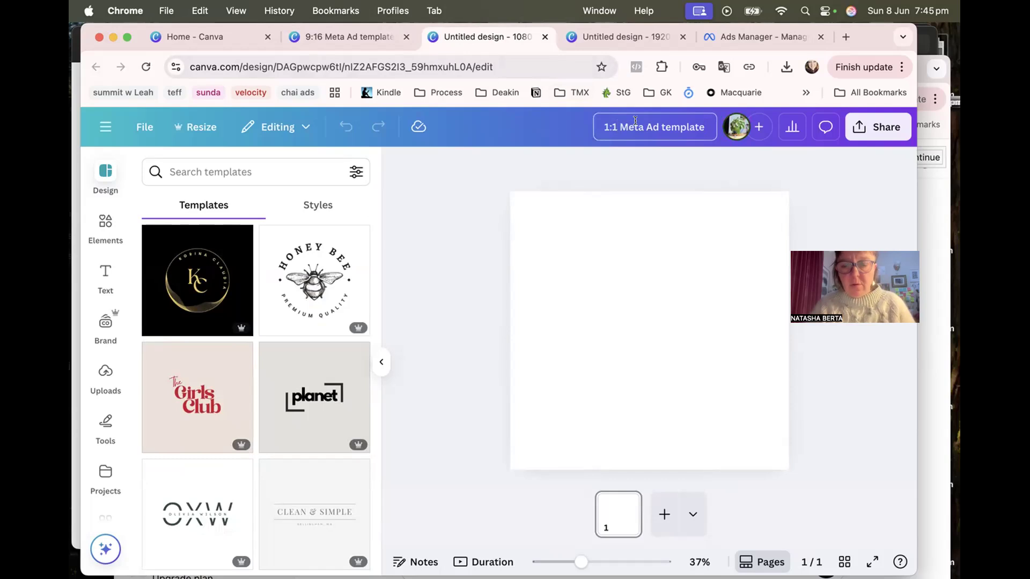
{"action": "left_click", "coordinate": [639, 39]}
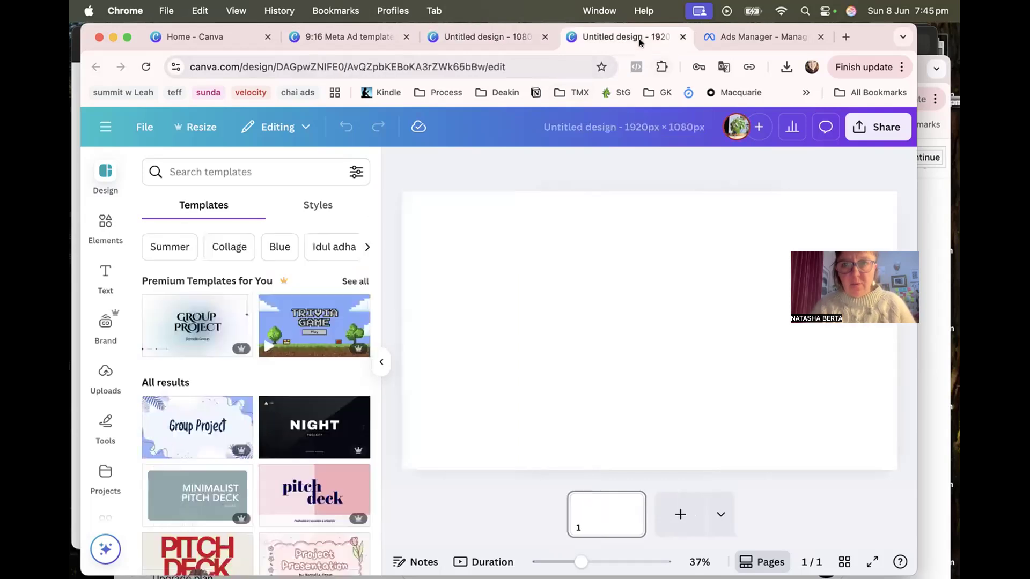
{"action": "left_click", "coordinate": [586, 131]}
{"action": "key", "text": "super+v"}
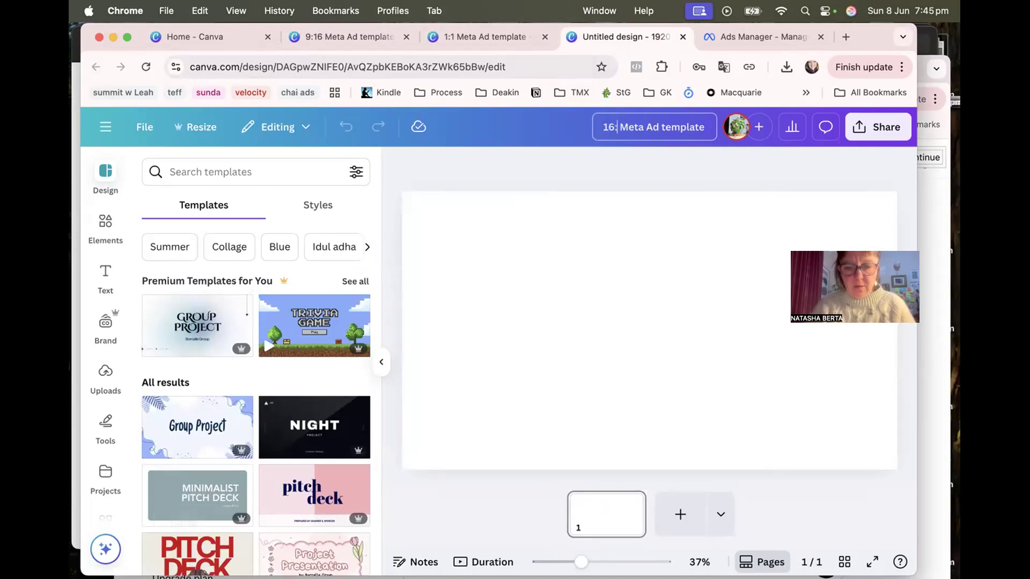
{"action": "left_click", "coordinate": [603, 192]}
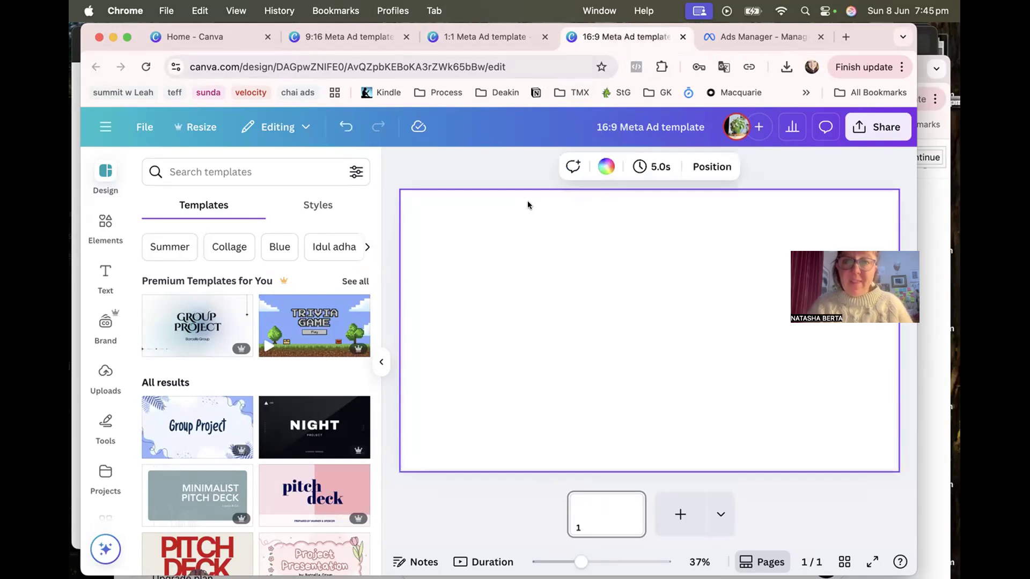
From the Canva home page, search Your designs for 'meta ad'
{"action": "left_click", "coordinate": [217, 38]}
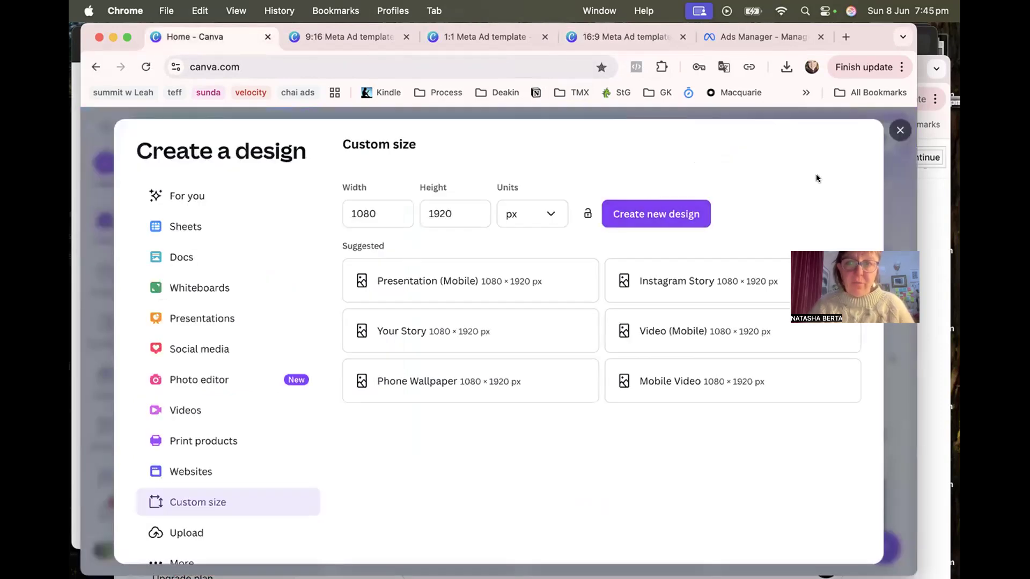
{"action": "left_click", "coordinate": [894, 130]}
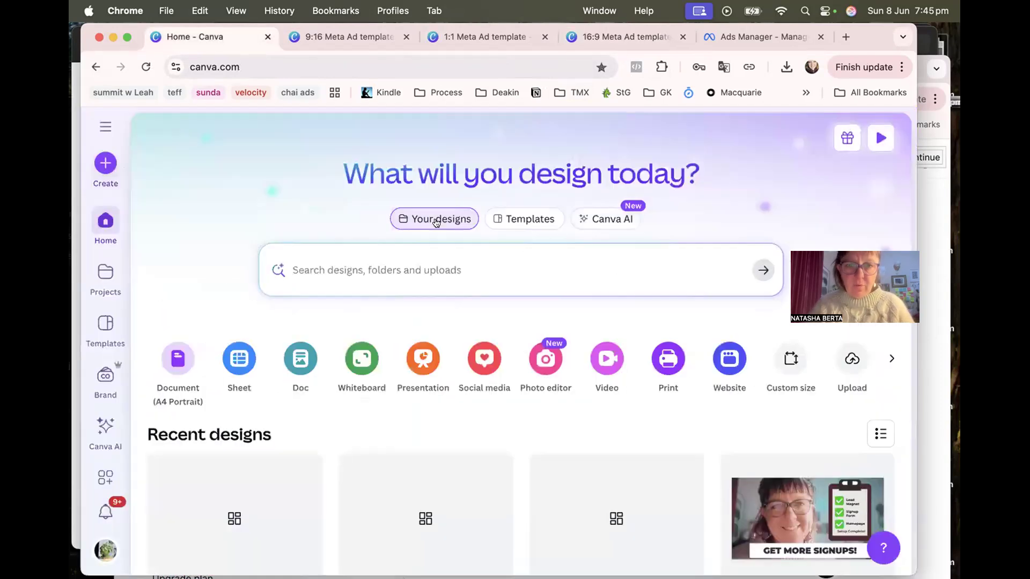
{"action": "left_click", "coordinate": [419, 261]}
{"action": "type", "text": "m"}
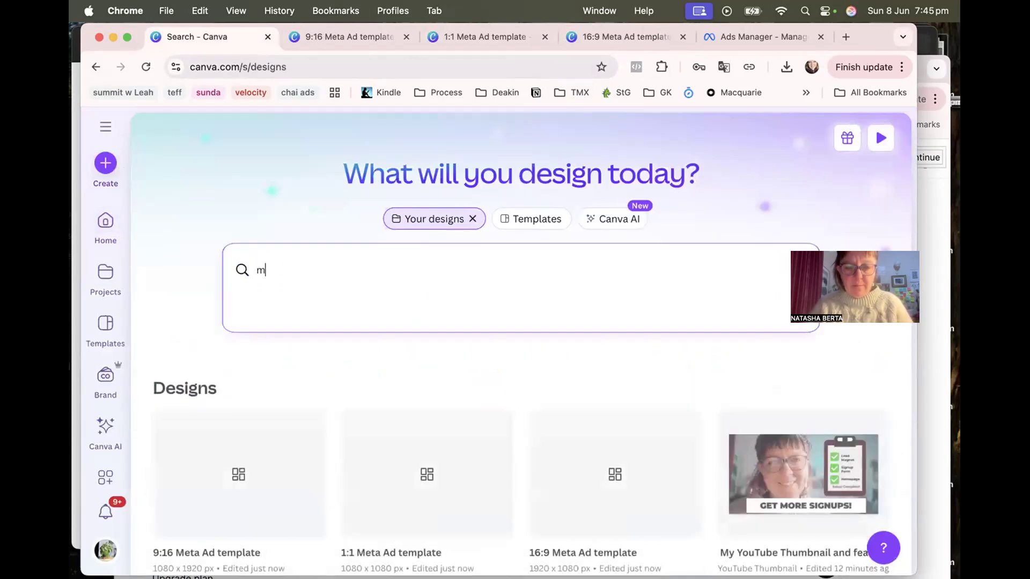
{"action": "type", "text": "eta ad"}
{"action": "key", "text": "Return"}
{"action": "scroll", "coordinate": [388, 381], "scroll_direction": "down", "scroll_amount": 4}
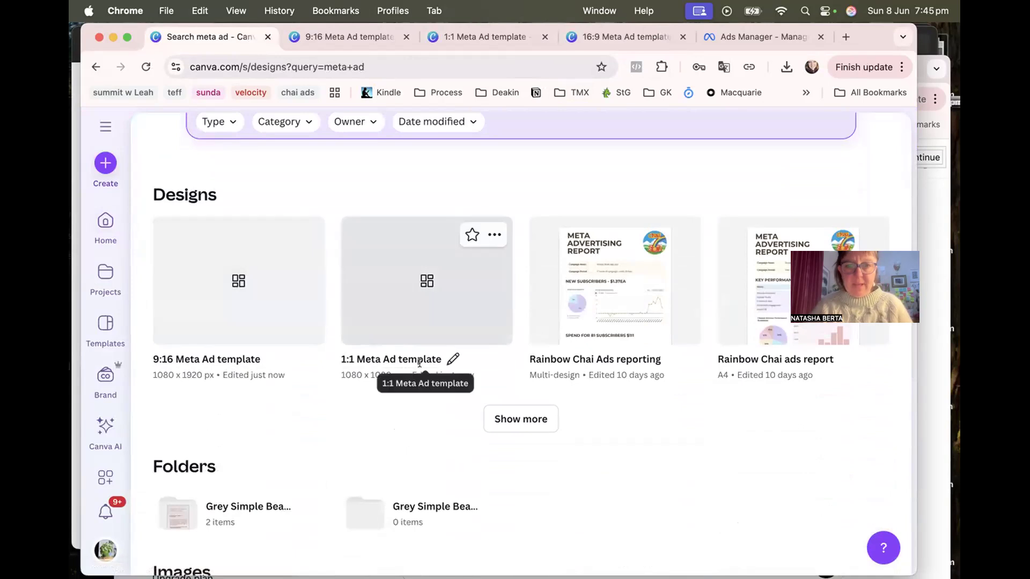